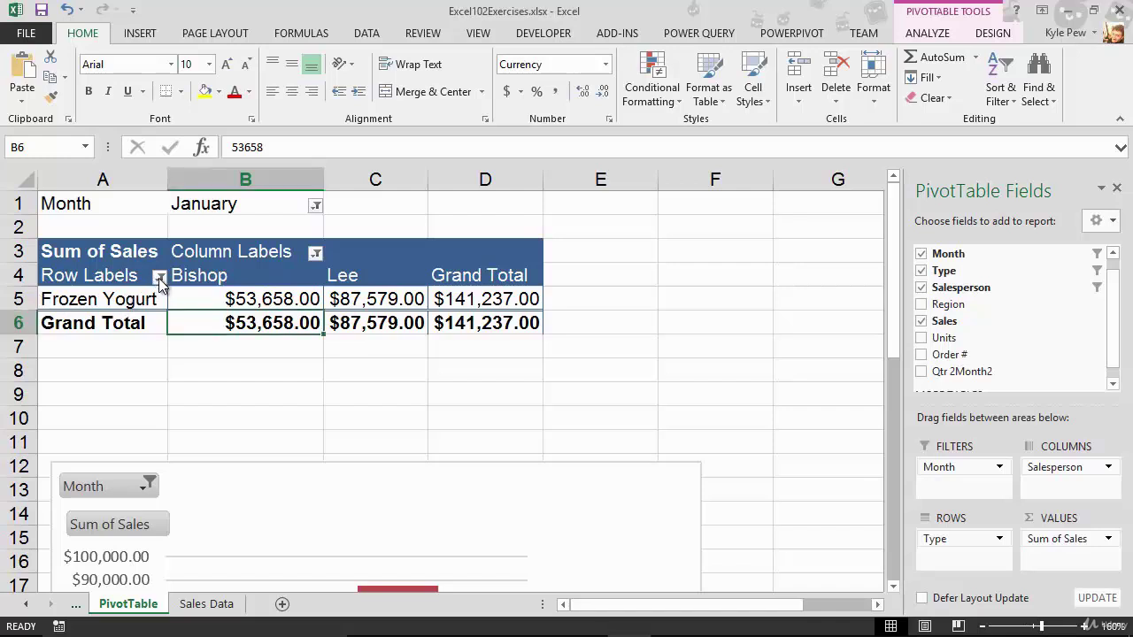
- Clear the Type filter from the row labels and the Salesperson filter from the column labels
click(159, 277)
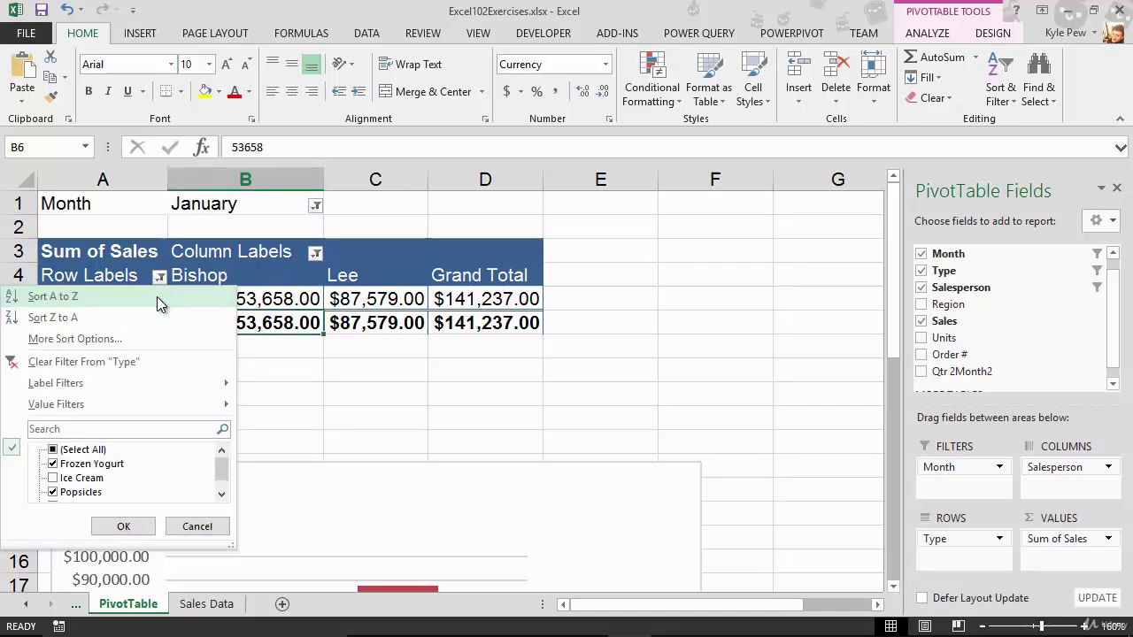
click(75, 361)
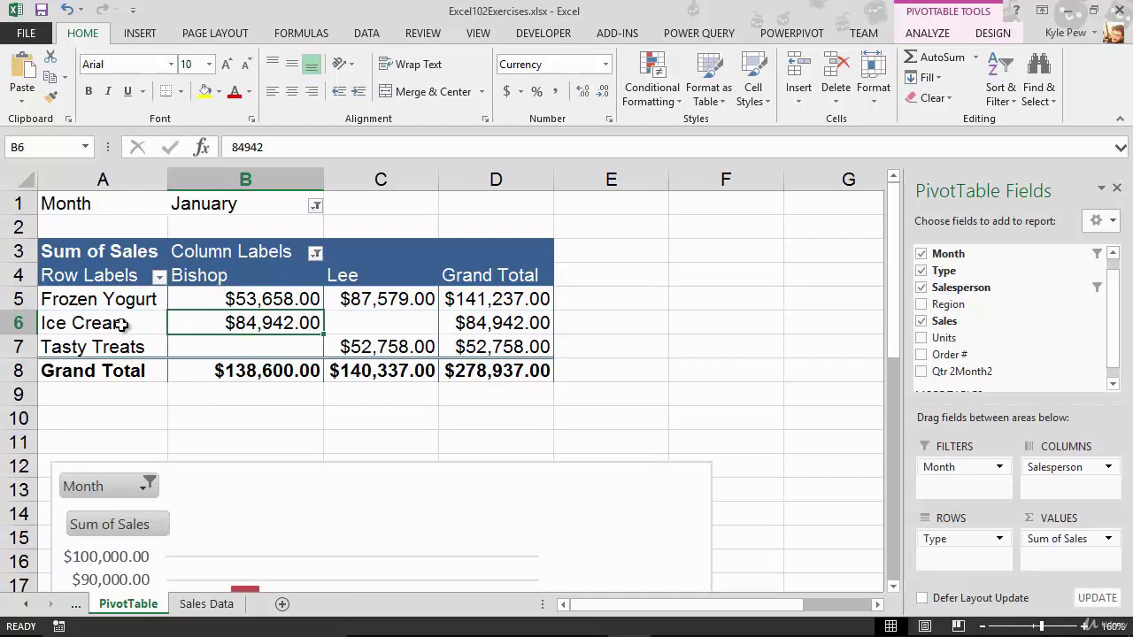
click(315, 253)
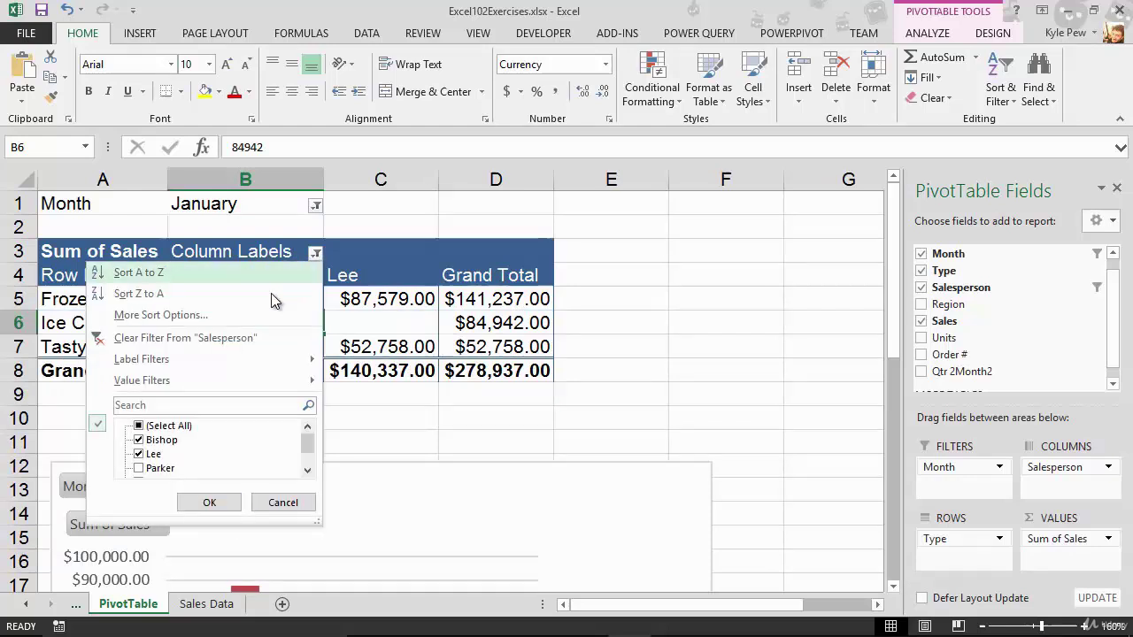
click(223, 337)
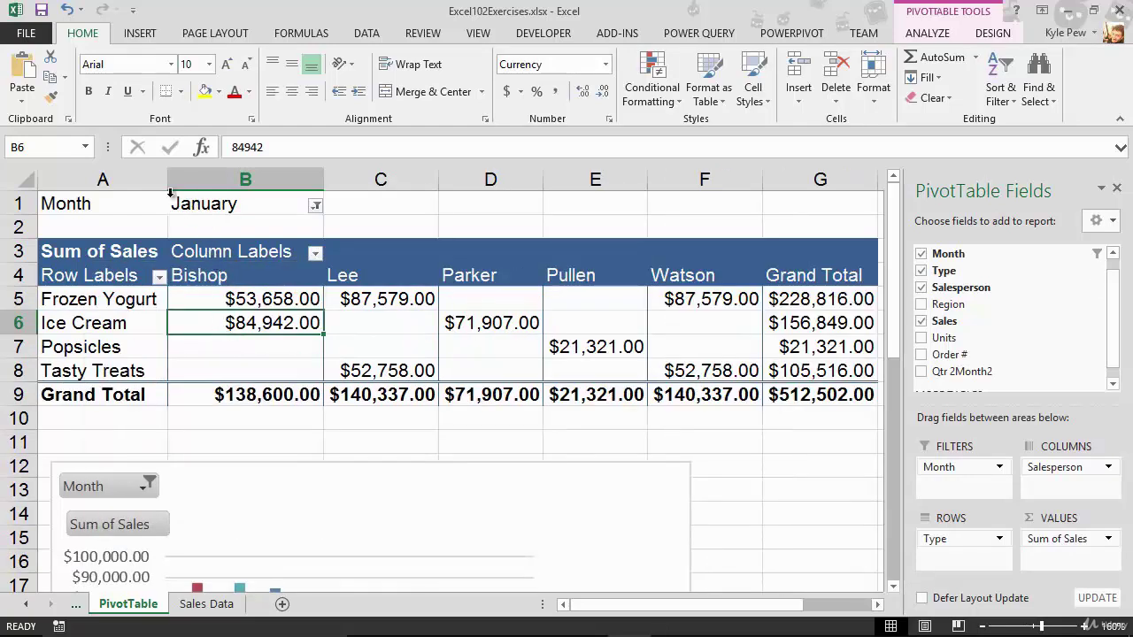
- Set the pivot table's Month report filter to (All)
click(315, 205)
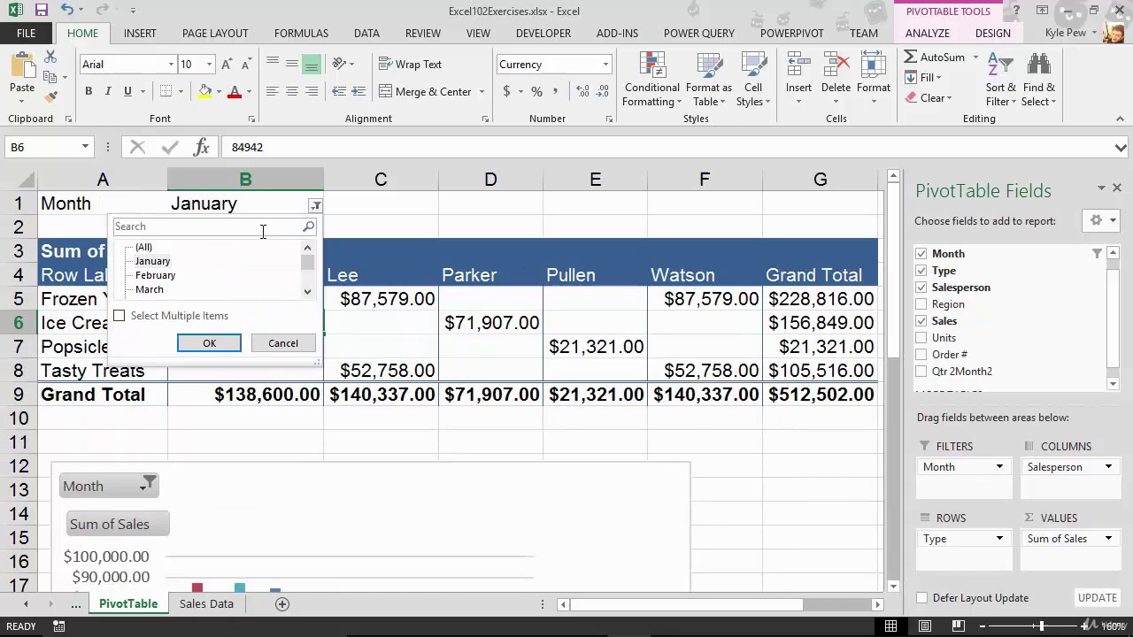
click(144, 247)
click(209, 342)
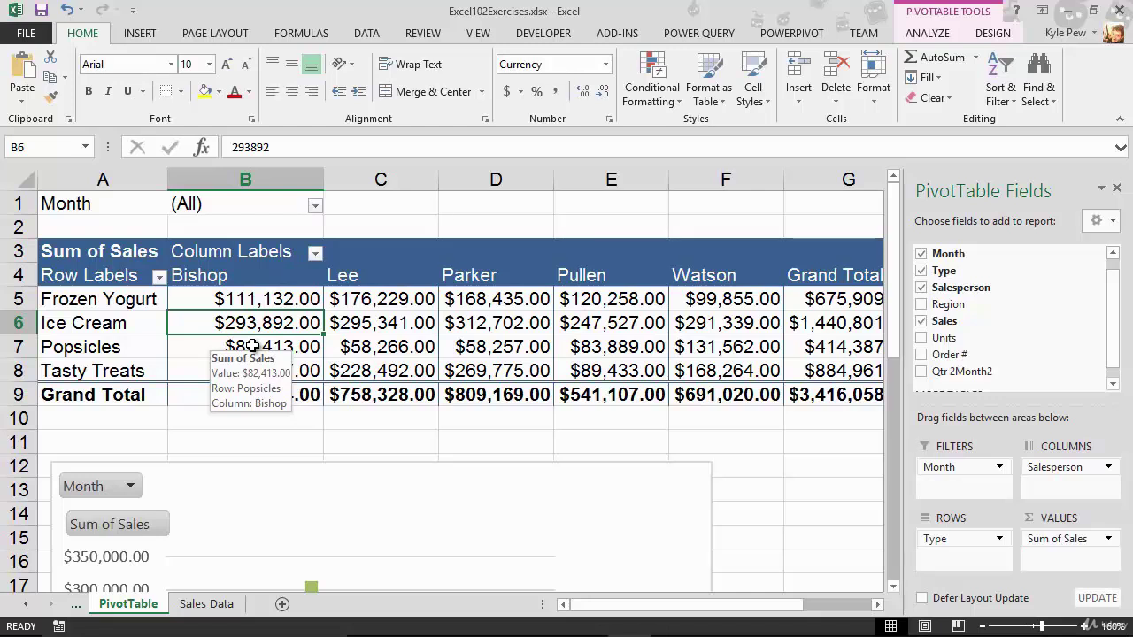
- Insert a Region slicer for the pivot table and place it over the table's Grand Total column and the empty columns beside it
click(351, 303)
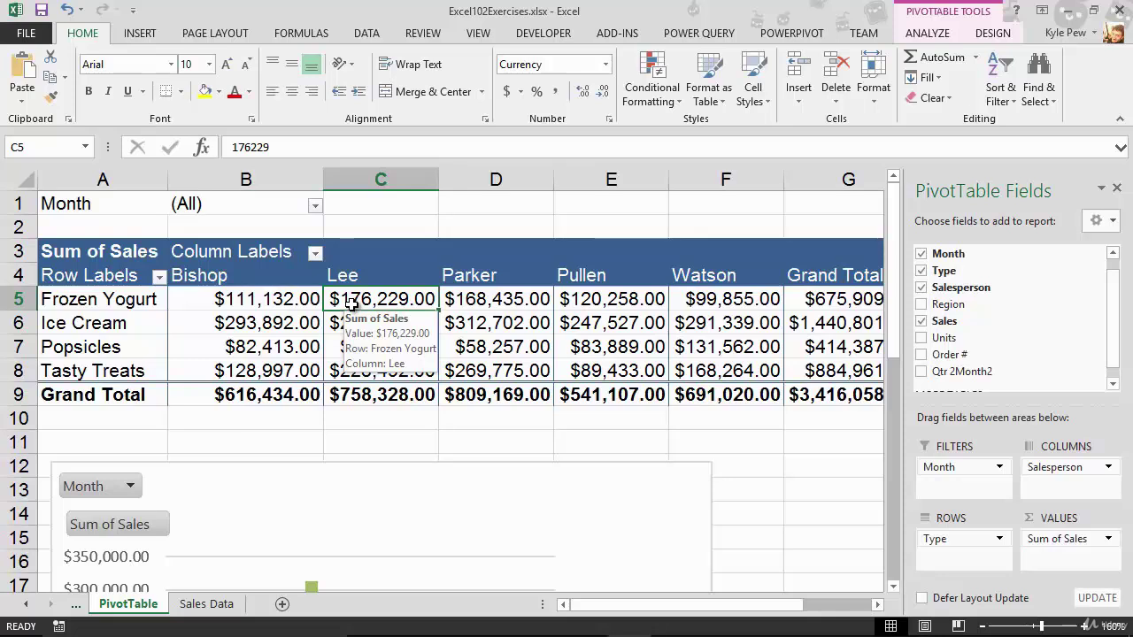
click(916, 35)
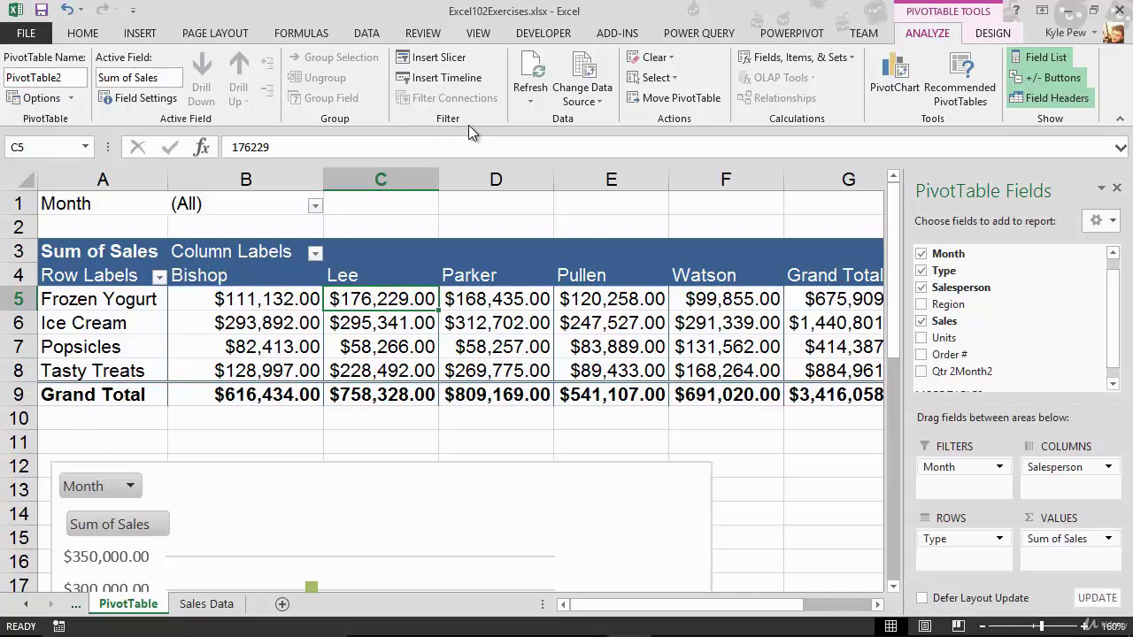
click(445, 67)
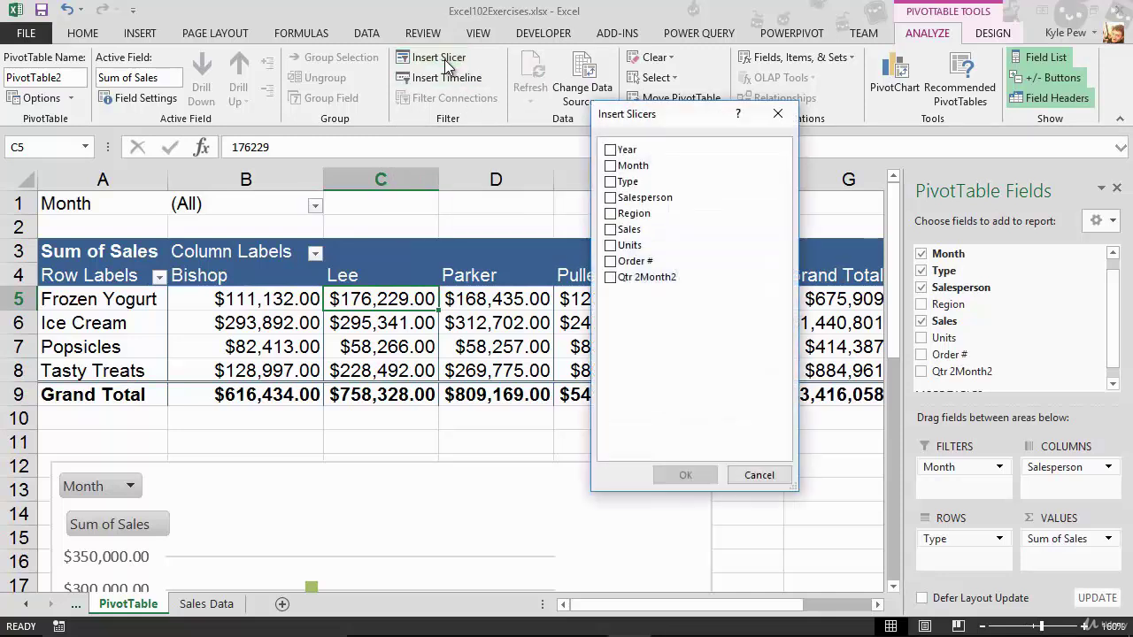
drag(633, 126, 578, 160)
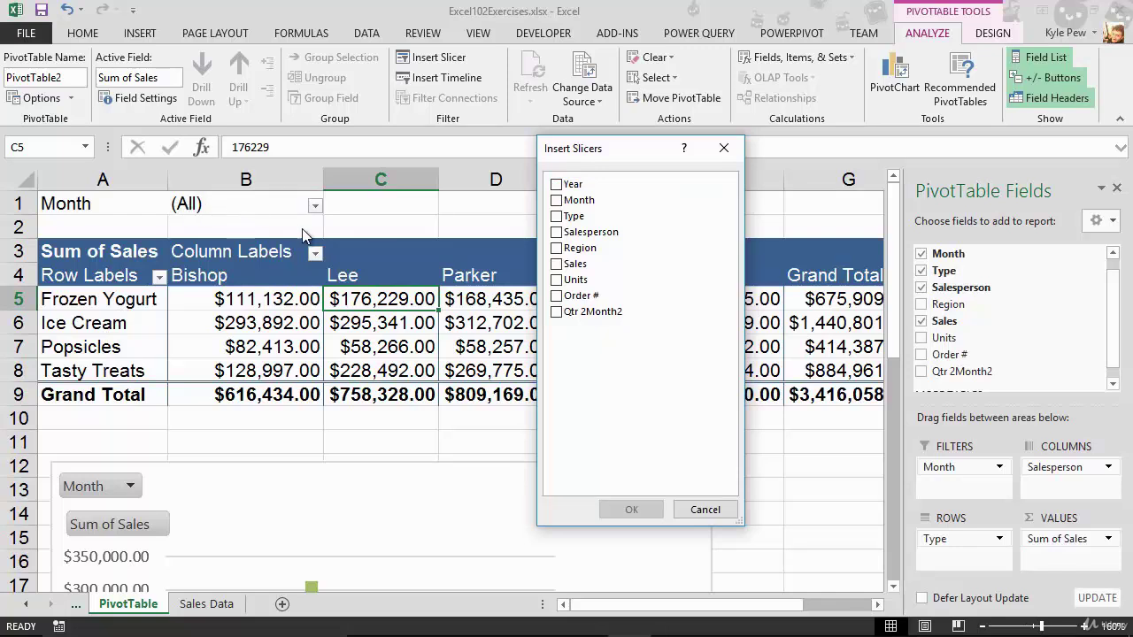
click(557, 248)
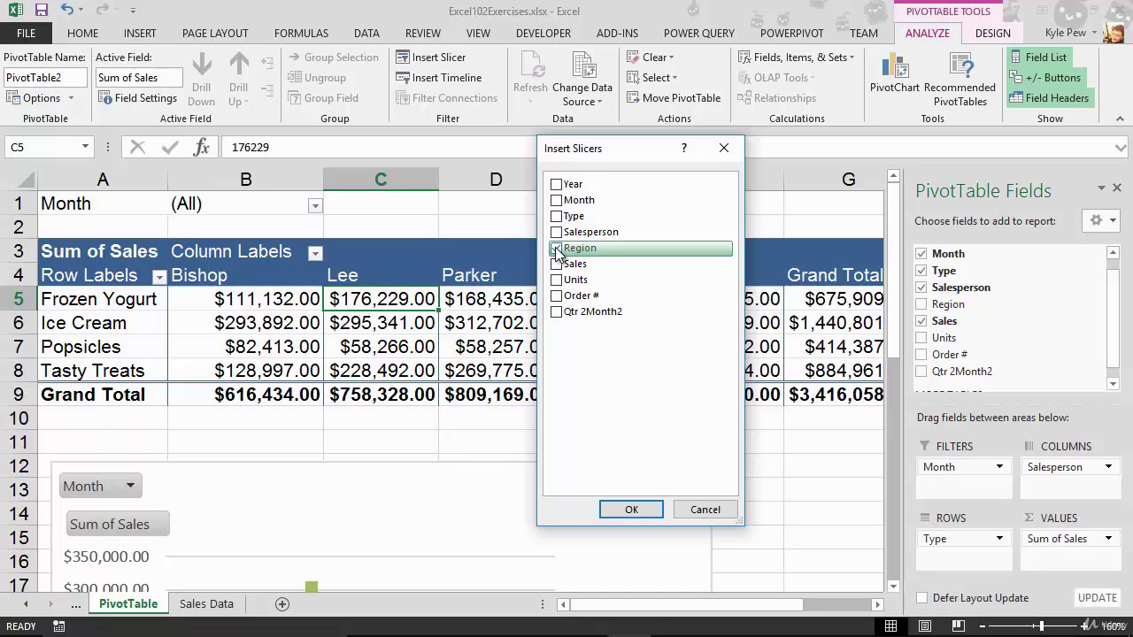
click(635, 509)
drag(482, 223, 964, 209)
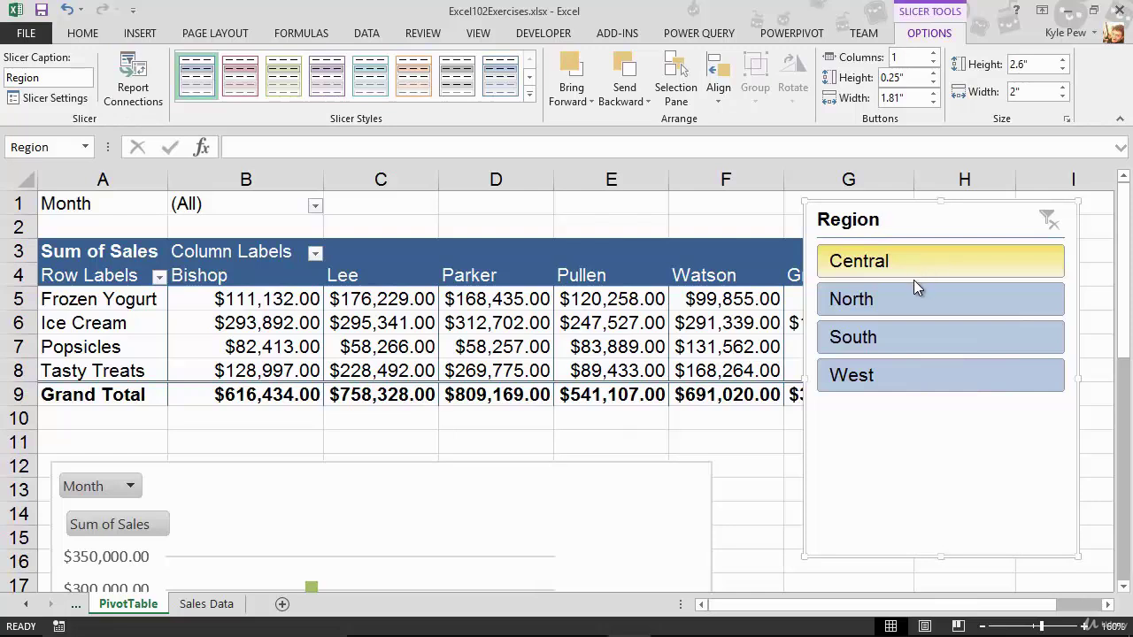
- Filter the pivot table by North, West and finally Central plus South with the slicer, and shift the Region slicer slightly toward the table
click(866, 301)
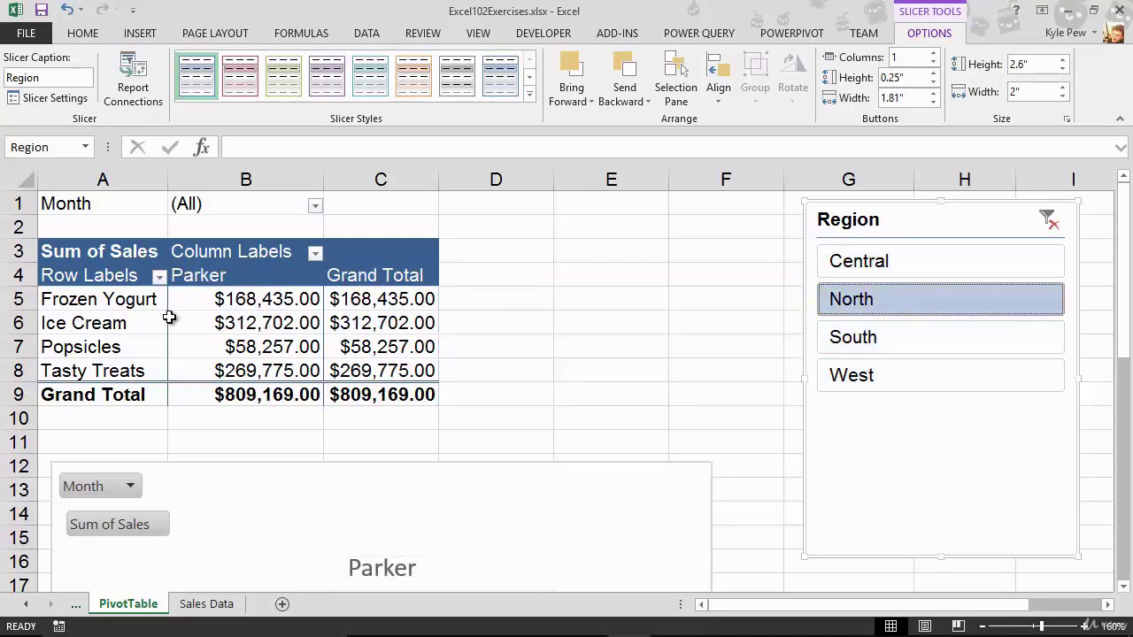
click(850, 385)
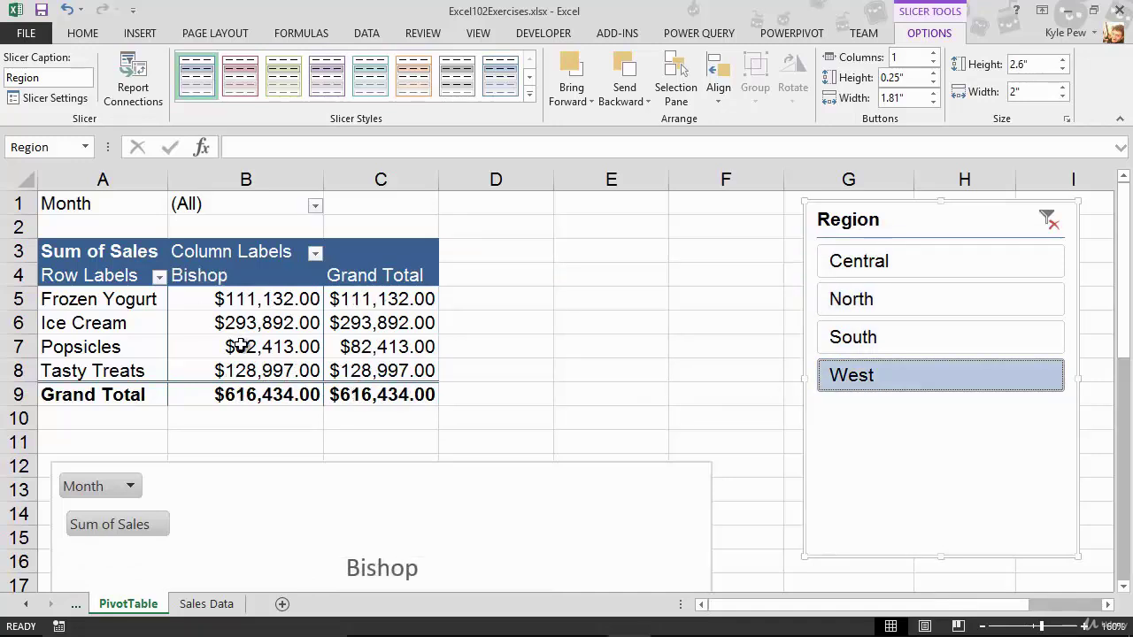
click(843, 265)
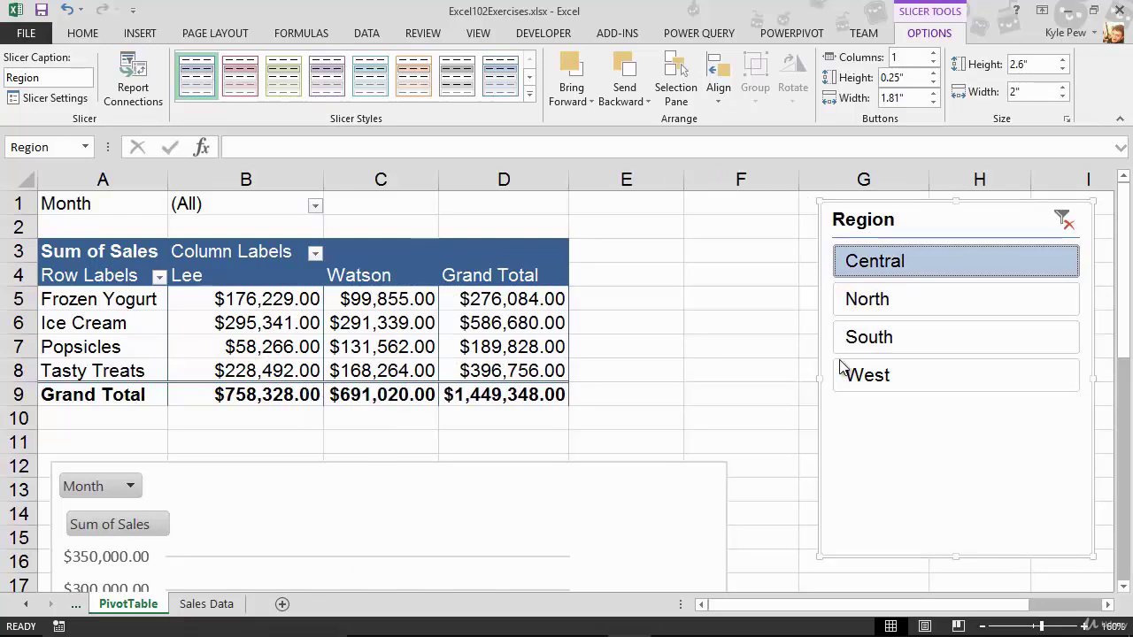
ctrl+click(866, 347)
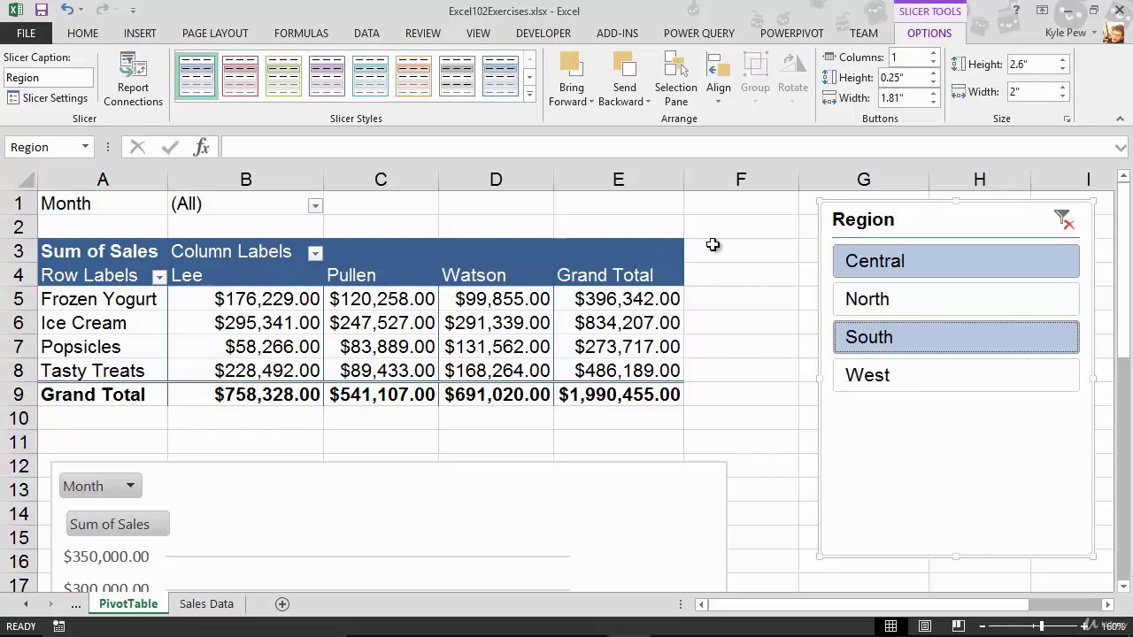
drag(910, 222, 882, 223)
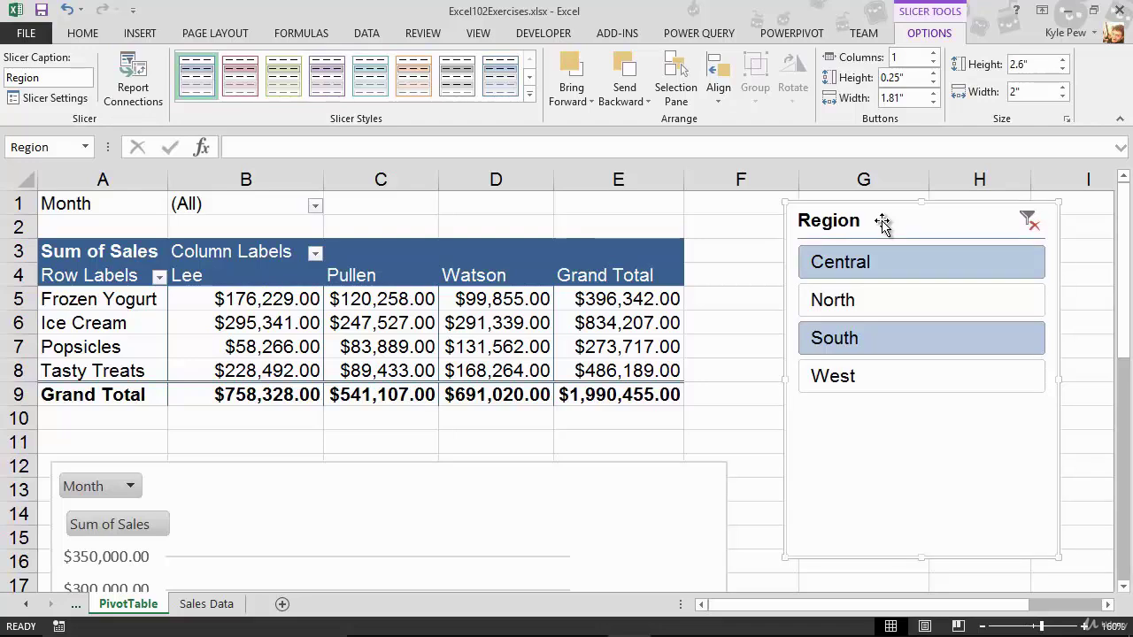
- Insert a Year slicer for the pivot table and move it closer to the Region slicer
click(286, 326)
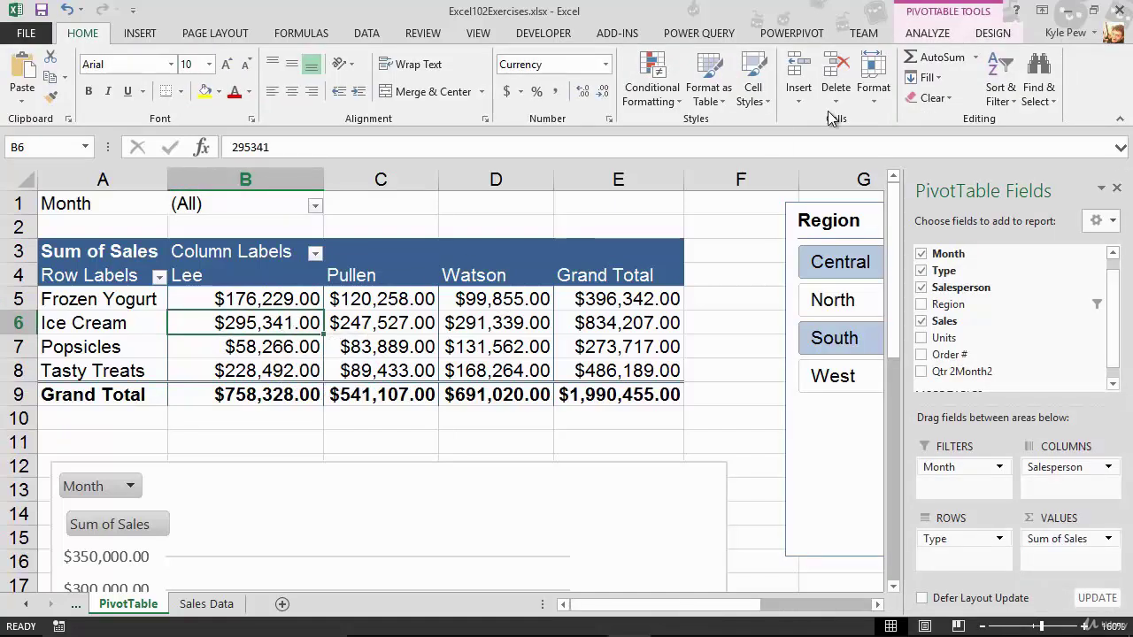
click(924, 33)
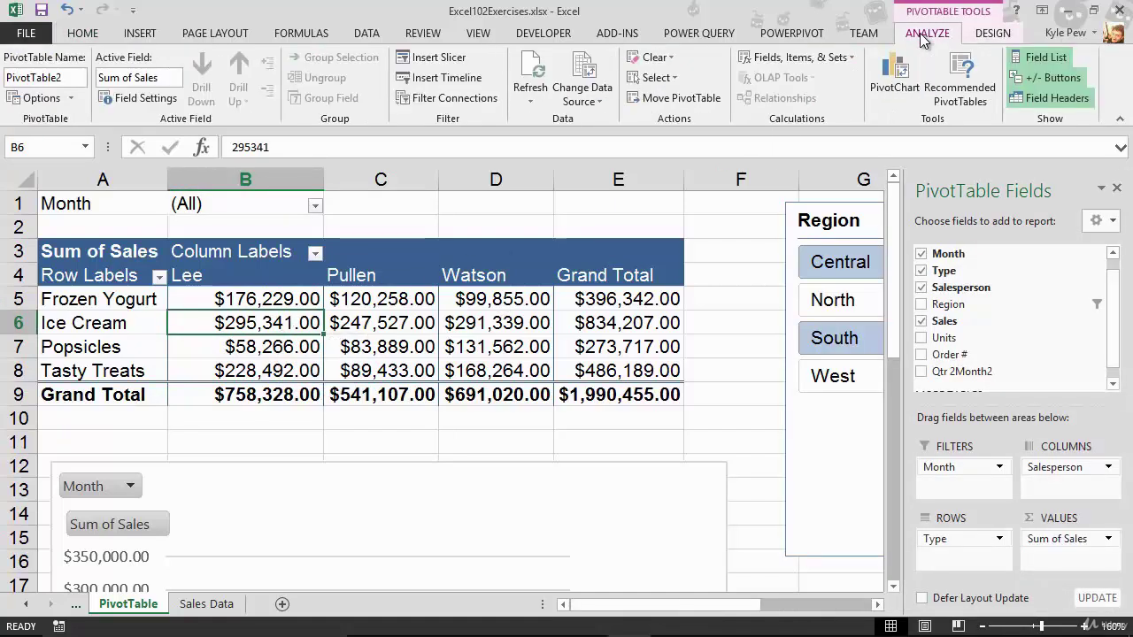
click(438, 58)
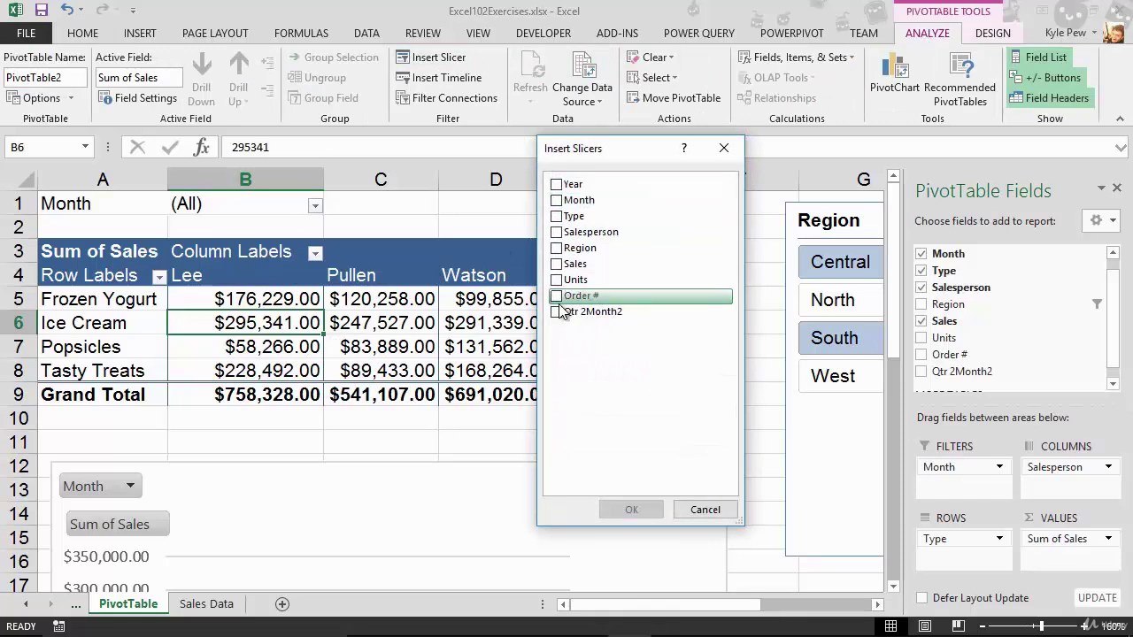
click(567, 184)
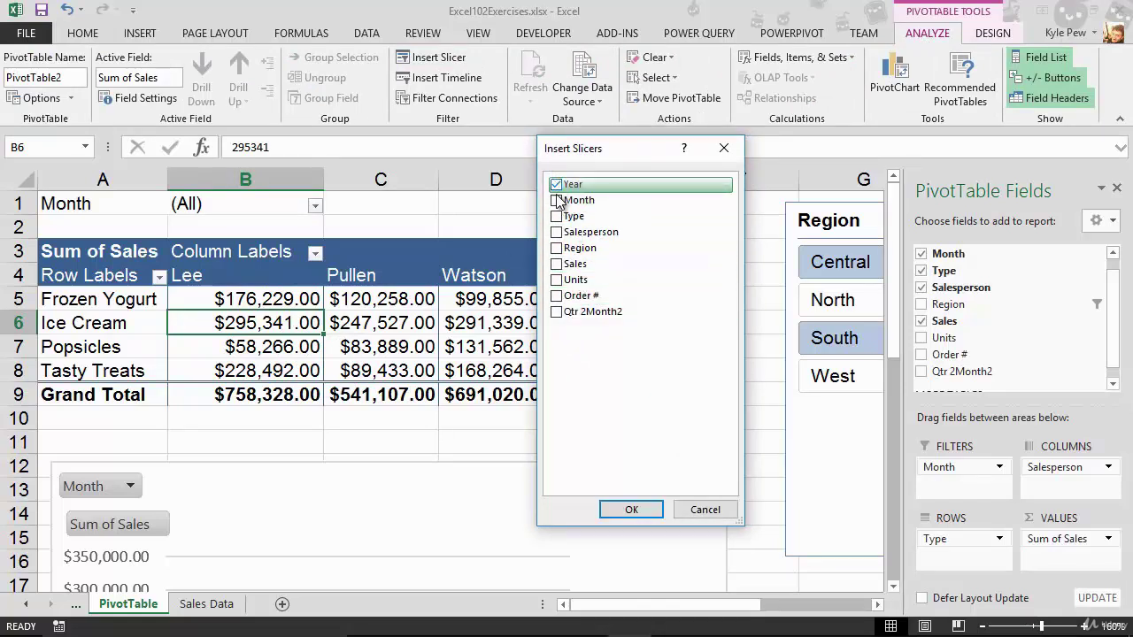
click(611, 508)
drag(490, 234, 608, 236)
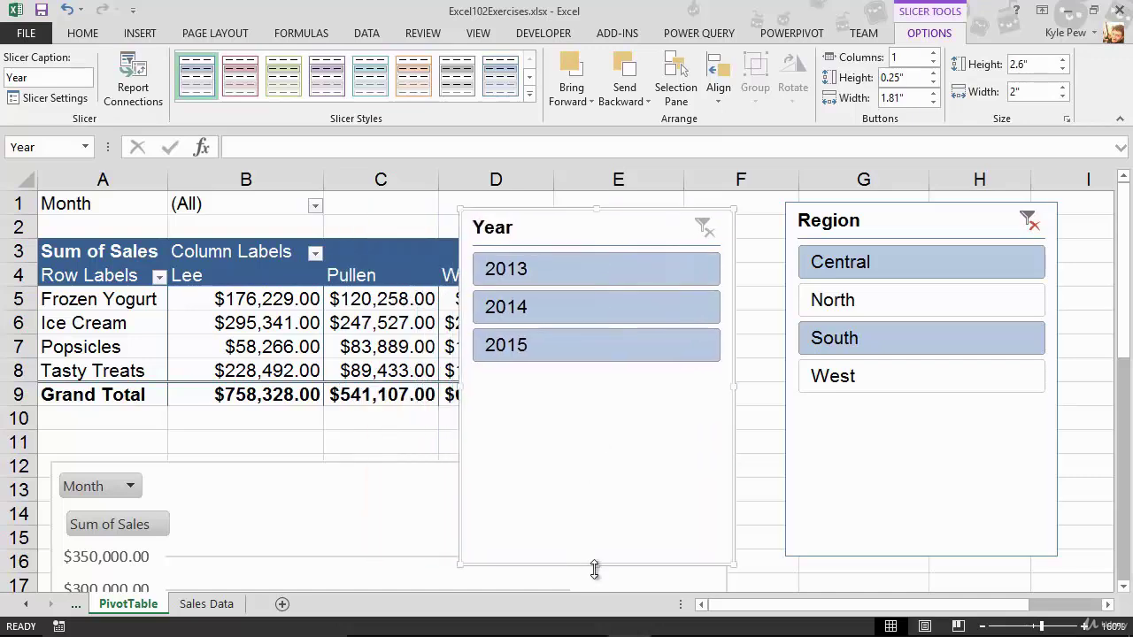
- Shorten the Year slicer to 1.29" and the Region slicer to 1.48" high, and place the Year slicer below the Region slicer
drag(594, 568, 607, 387)
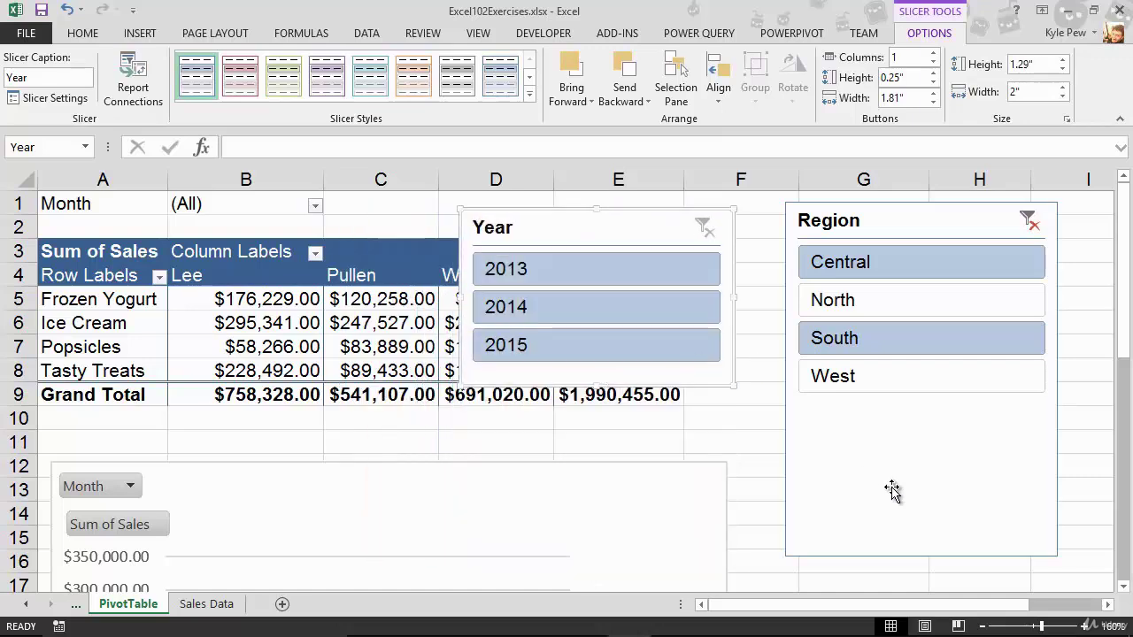
click(934, 556)
drag(921, 554, 925, 402)
drag(635, 222, 956, 428)
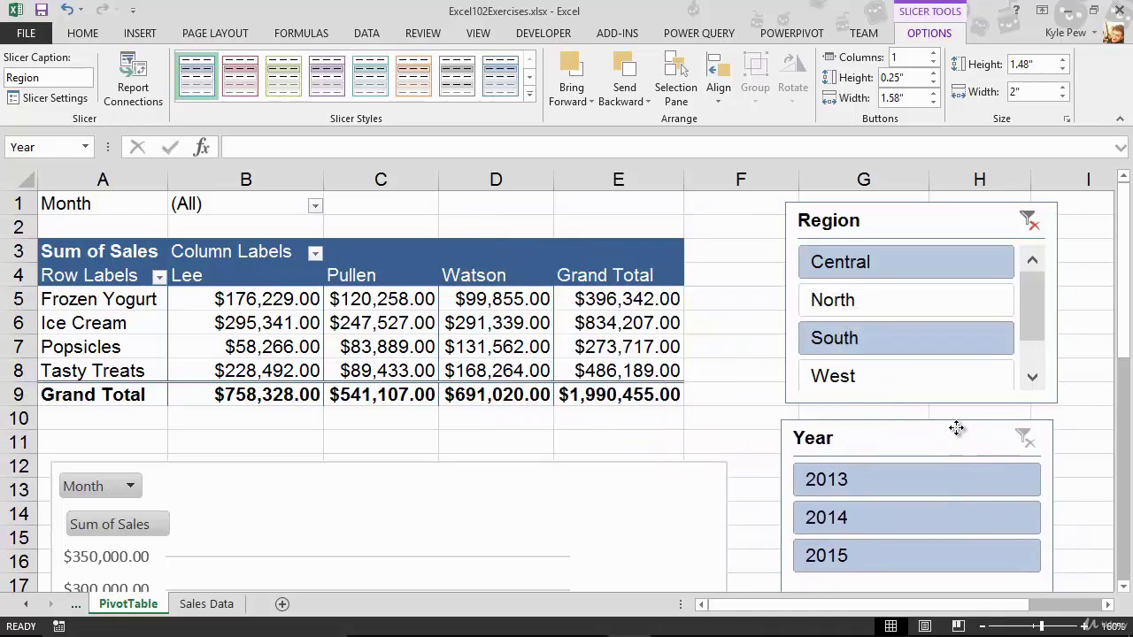
- Filter the pivot table to 2014, add West to the selected regions, and switch the Year slicer to 2013
click(841, 515)
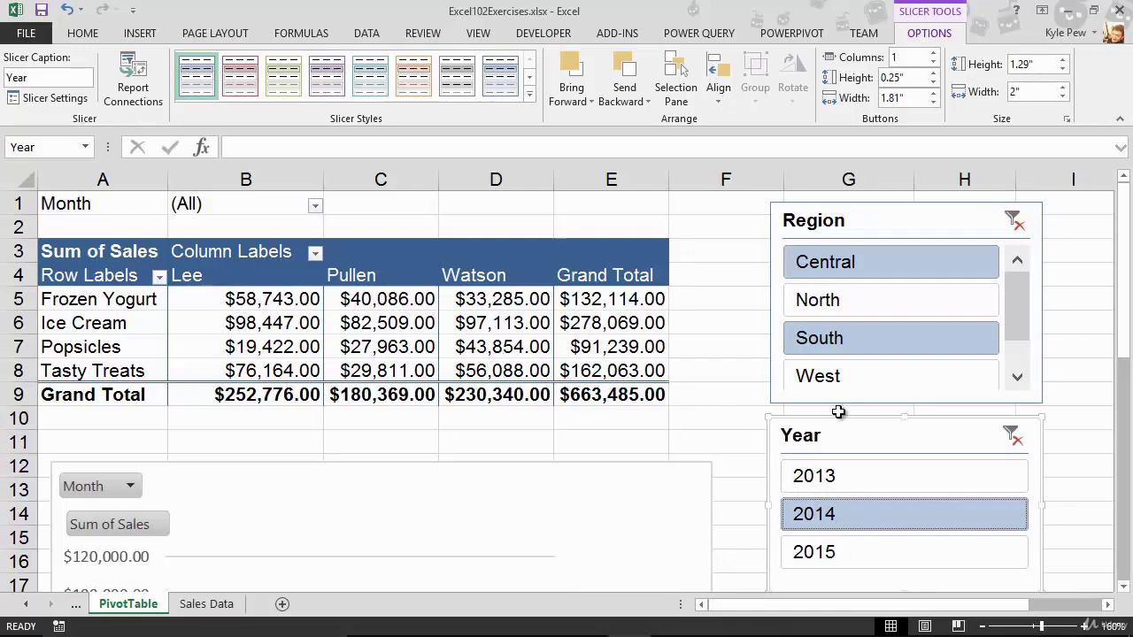
ctrl+click(848, 376)
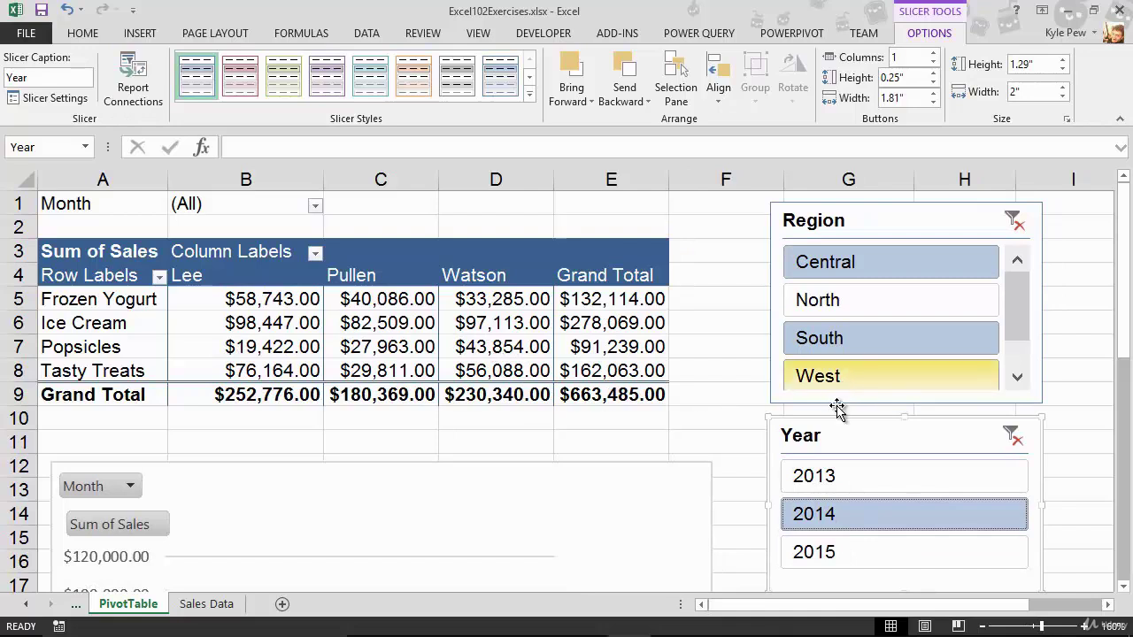
click(822, 477)
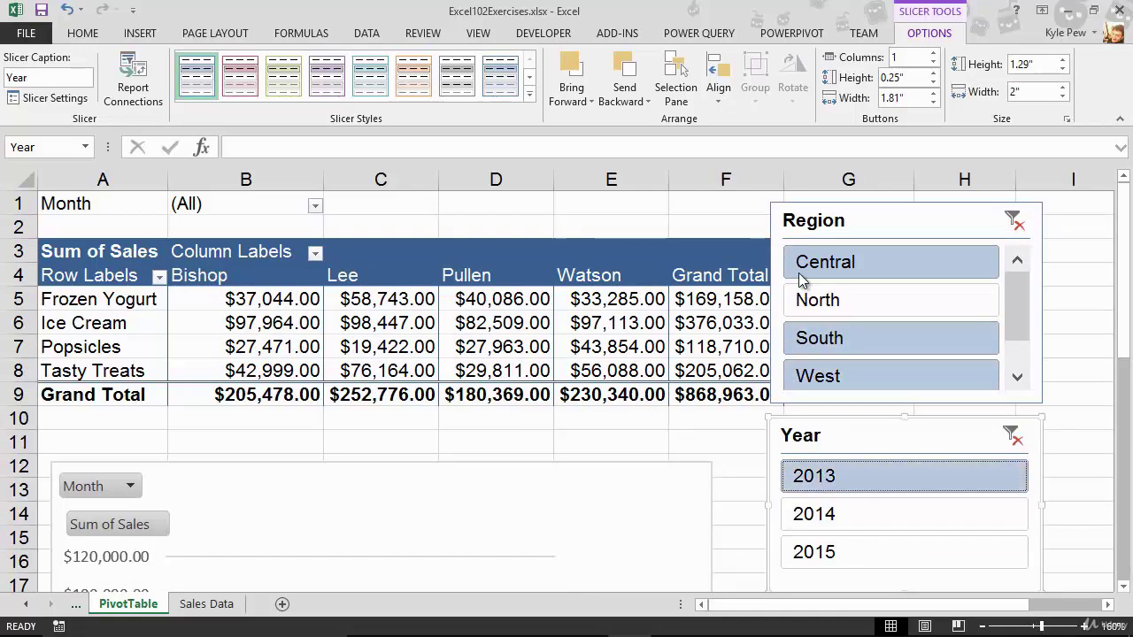
mouse_move(559, 324)
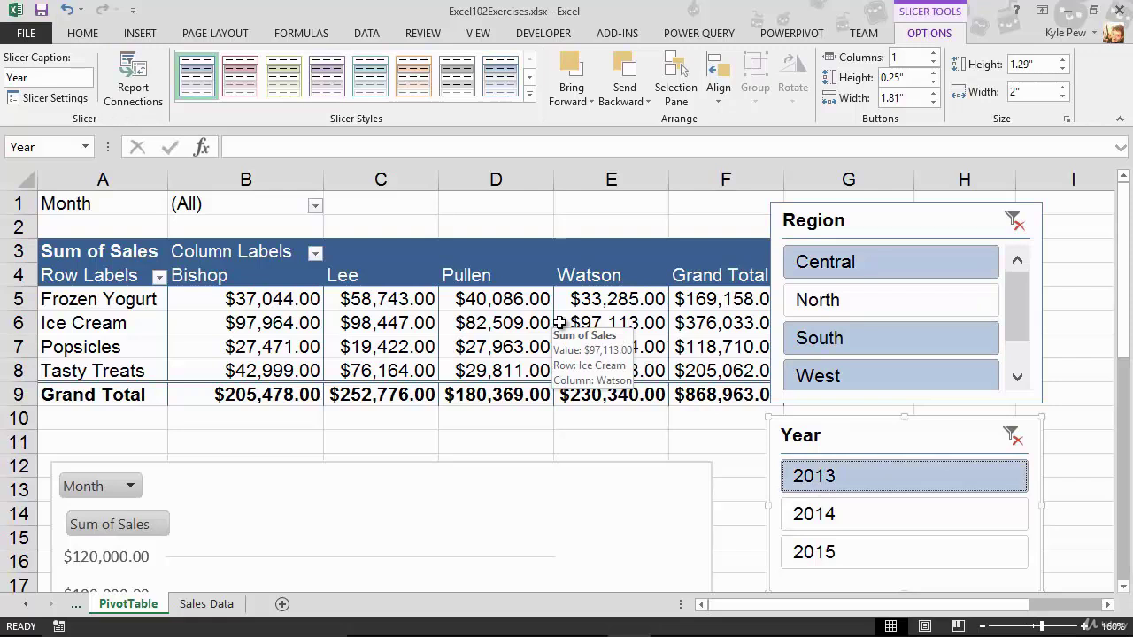